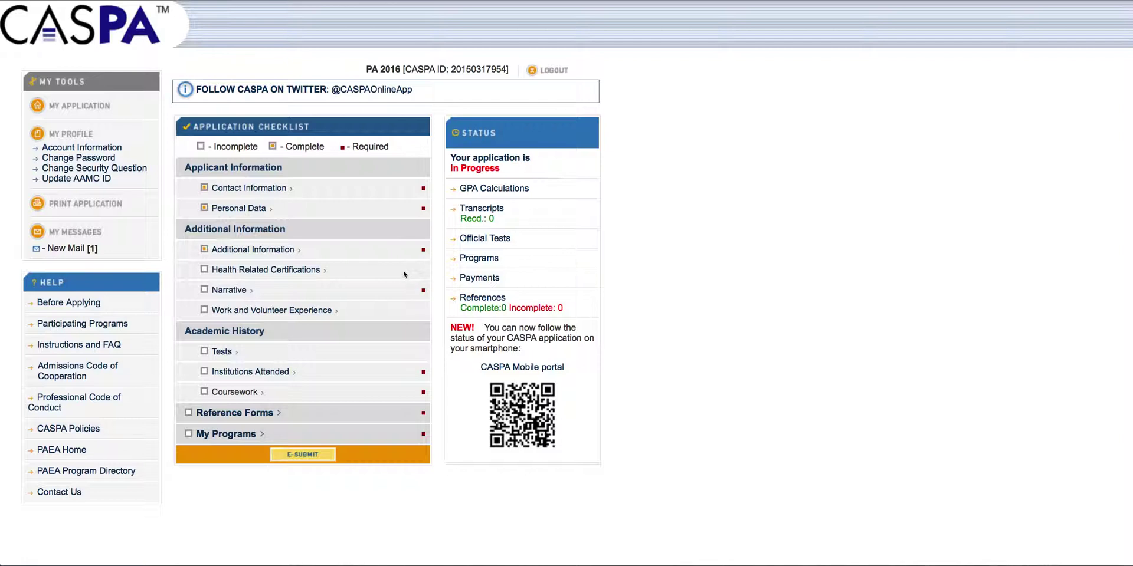
Step: Open the Health Related Certifications section and display its instructions in an enlarged window moved clear of the form
{"action": "left_click", "coordinate": [283, 271]}
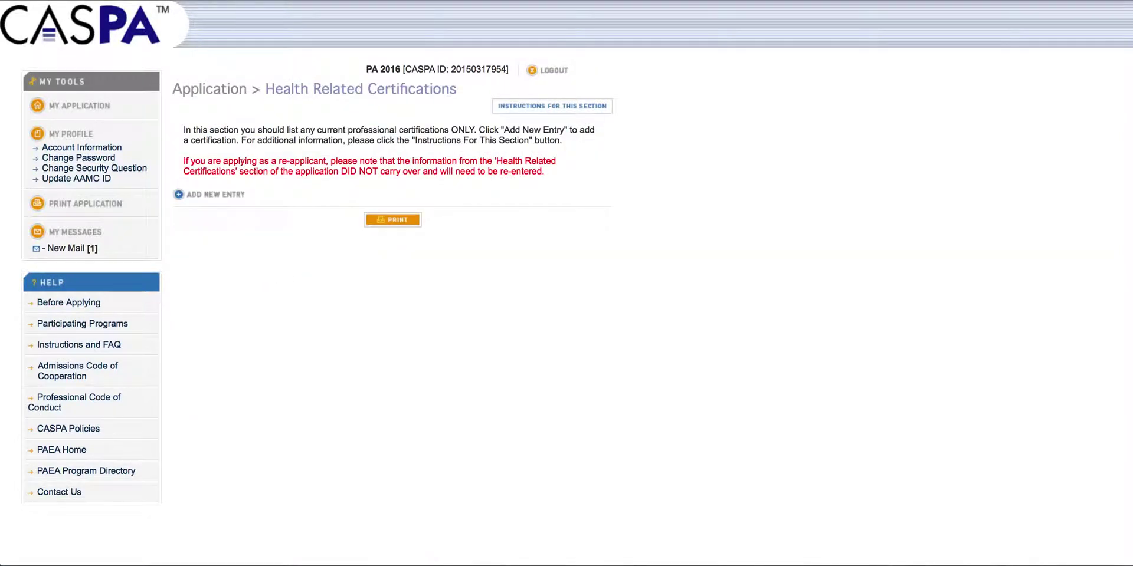
{"action": "left_click", "coordinate": [578, 107]}
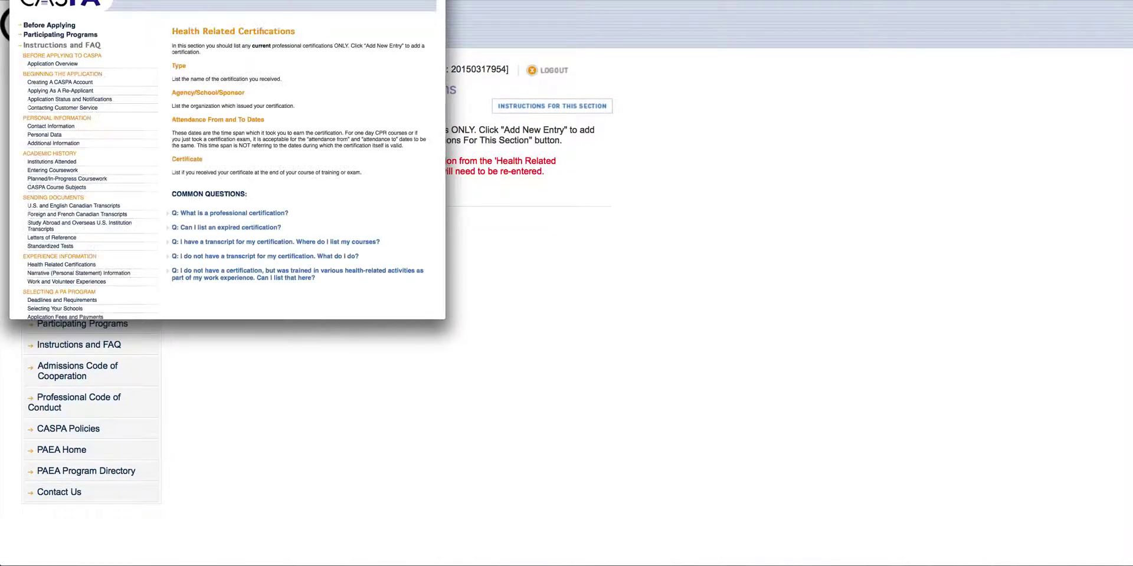
{"action": "left_click_drag", "start_coordinate": [218, 0], "coordinate": [669, 0]}
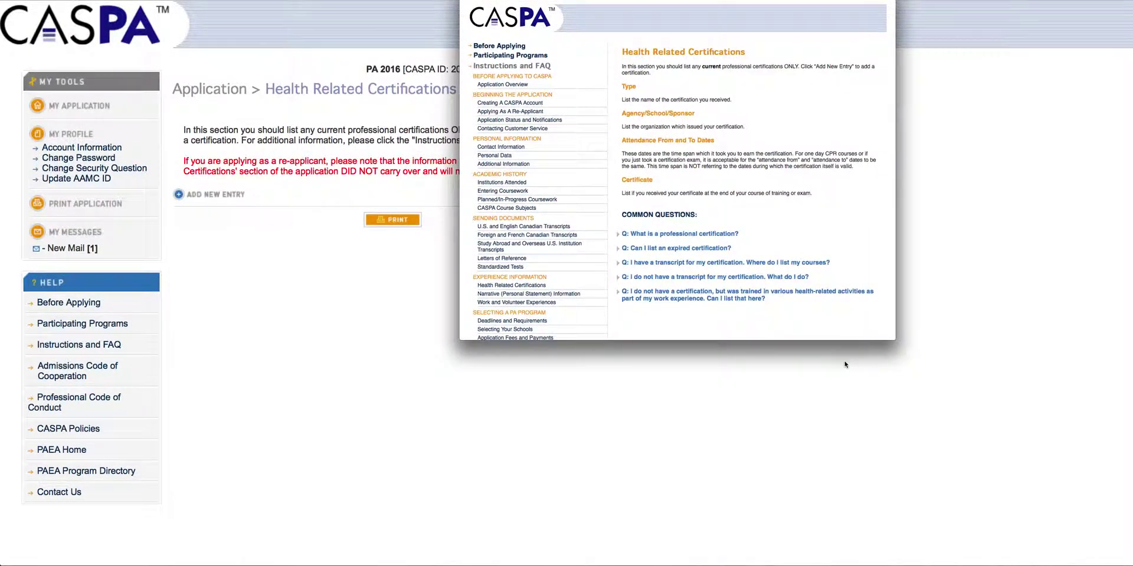
{"action": "left_click_drag", "start_coordinate": [896, 341], "coordinate": [981, 514]}
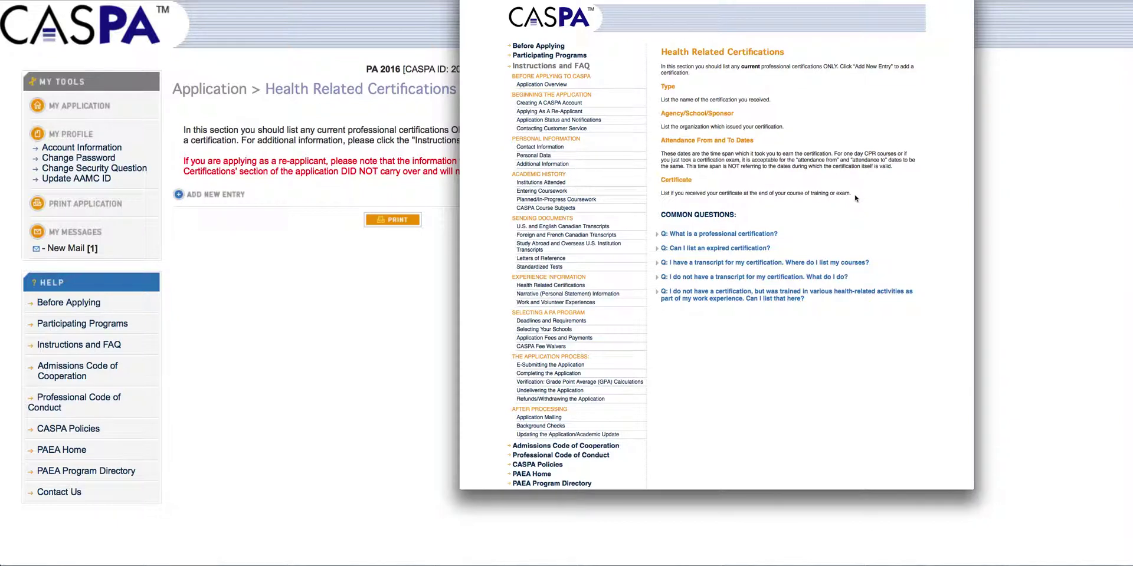
{"action": "scroll", "coordinate": [855, 198], "scroll_direction": "down", "scroll_amount": 1}
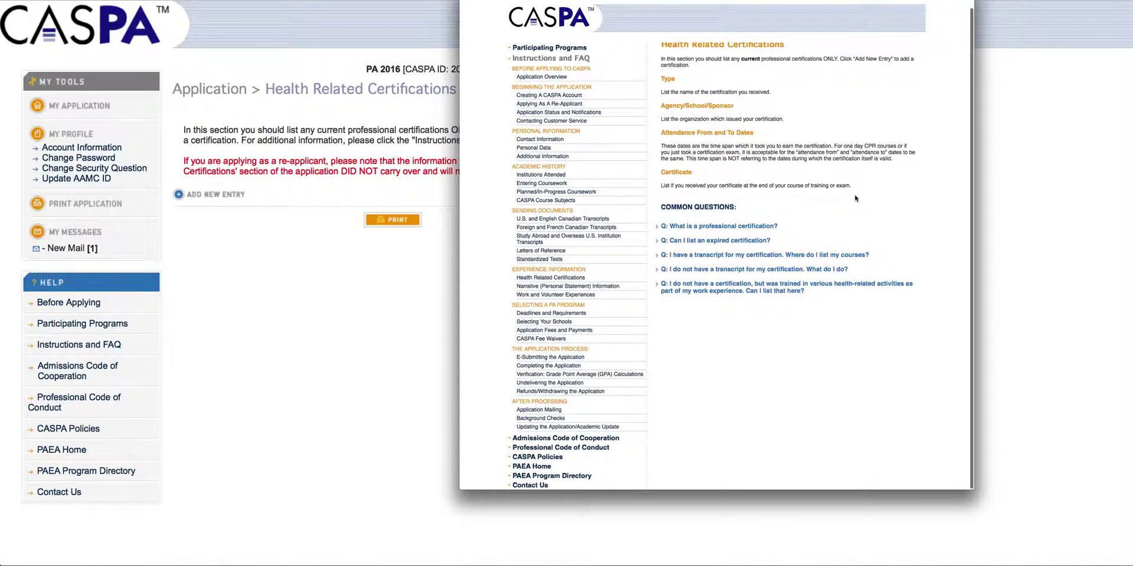
Step: Read the answers to all five common questions about health related certifications, and close the instructions window
{"action": "left_click", "coordinate": [688, 228]}
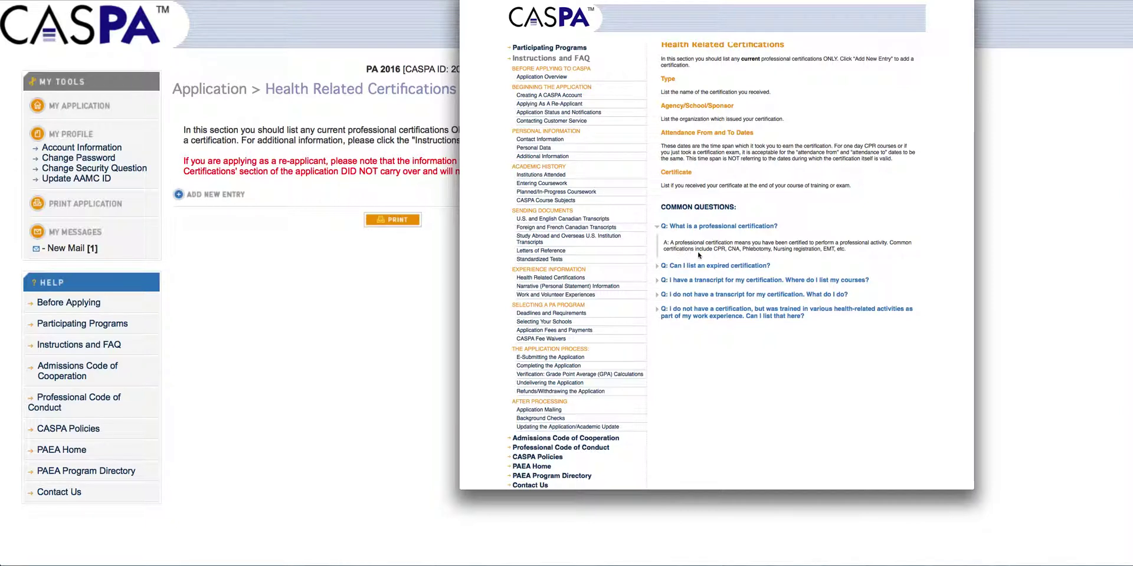
{"action": "left_click", "coordinate": [764, 268]}
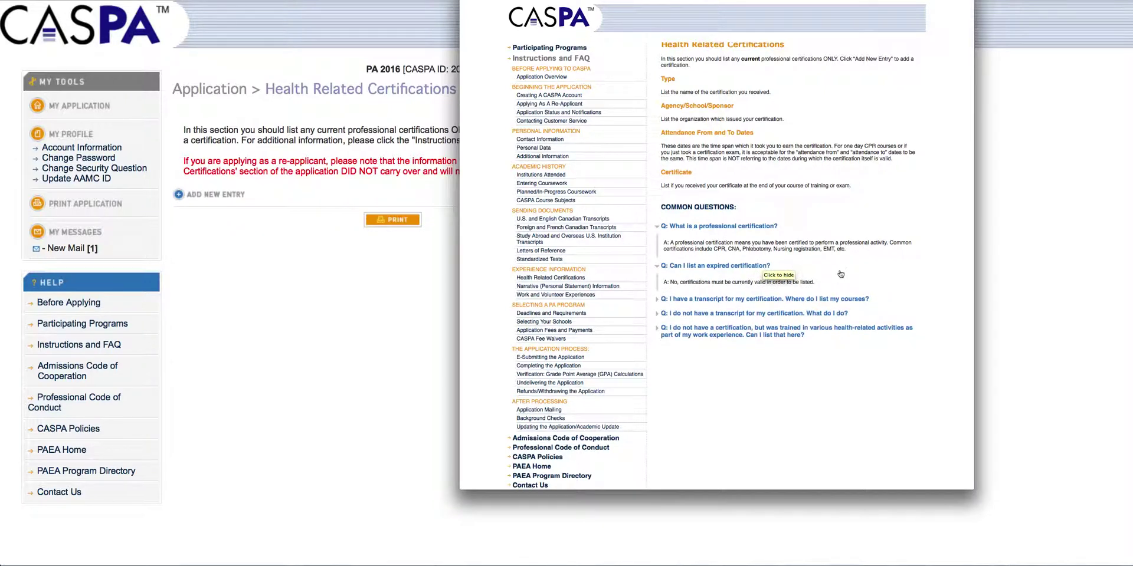
{"action": "left_click", "coordinate": [788, 299]}
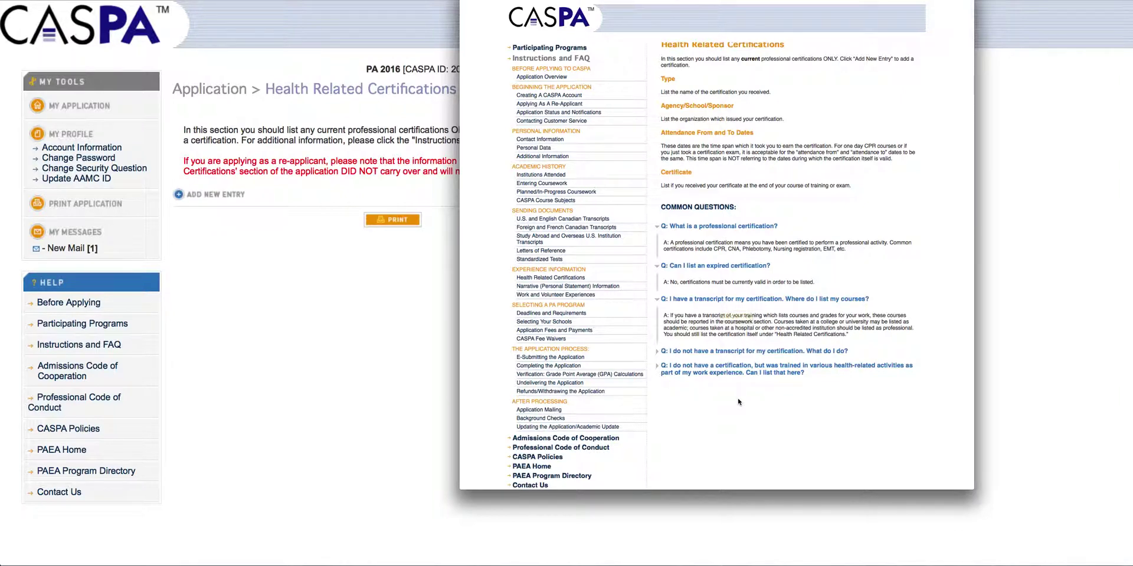
{"action": "left_click", "coordinate": [686, 351]}
{"action": "left_click", "coordinate": [695, 392]}
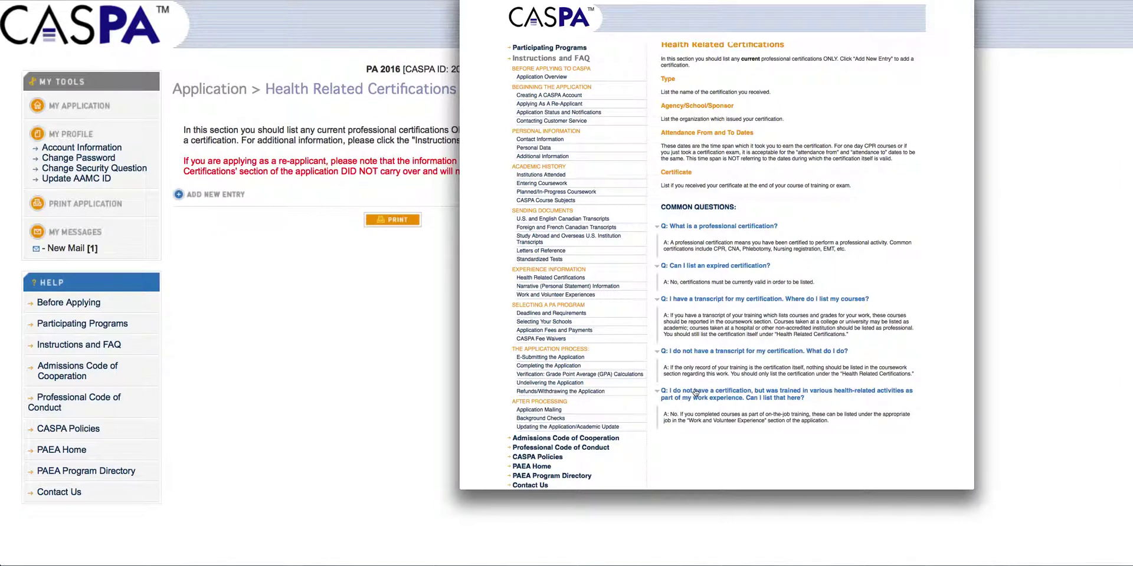
{"action": "left_click", "coordinate": [466, 1]}
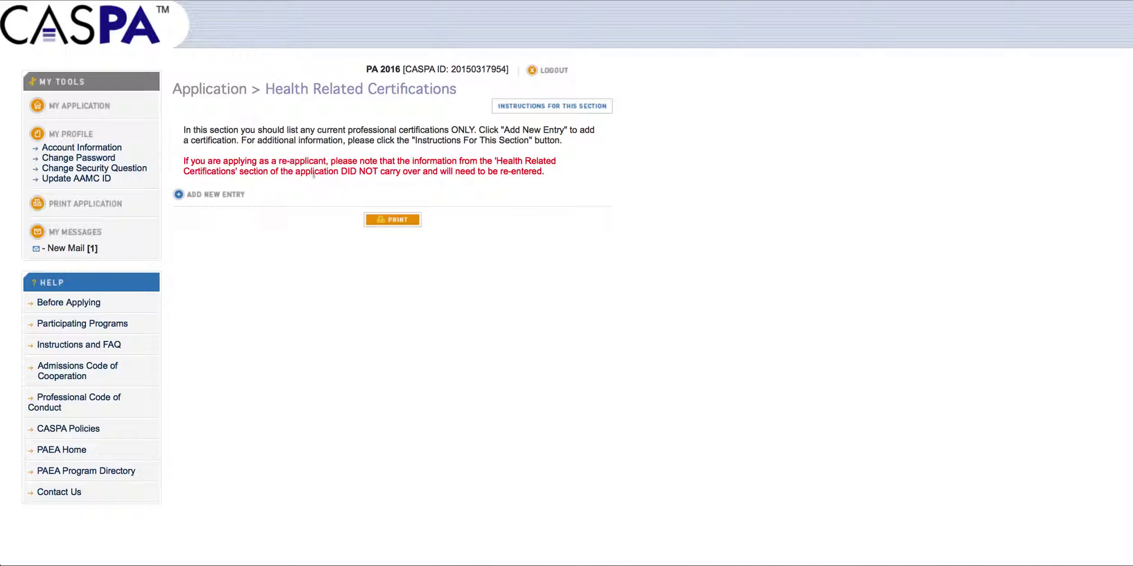
Step: Start a new certification entry and arrange the section instructions in an enlarged window side by side with the form
{"action": "left_click", "coordinate": [179, 195]}
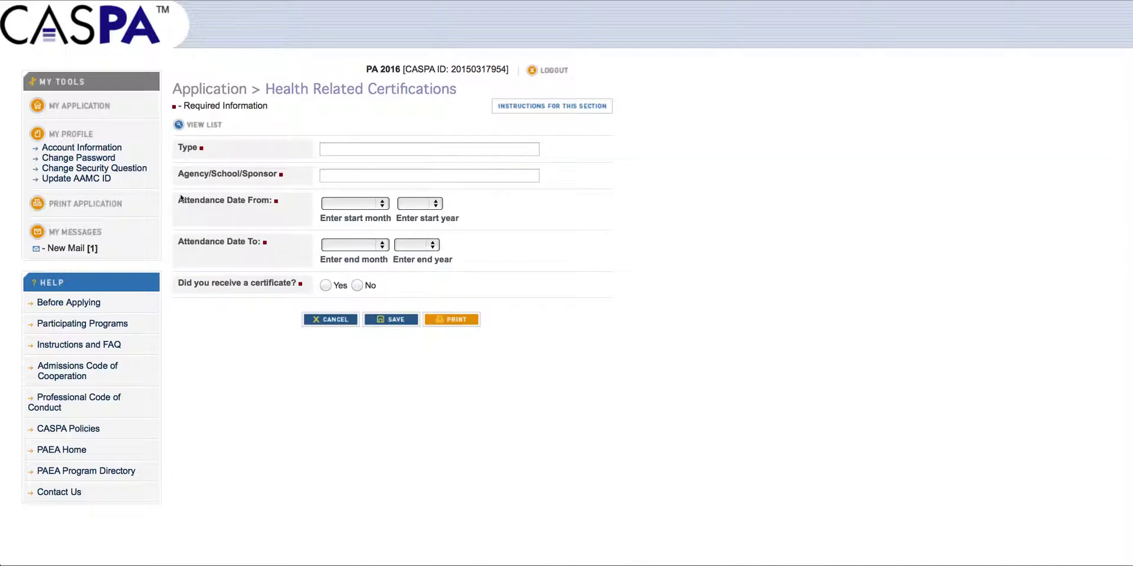
{"action": "left_click", "coordinate": [357, 149]}
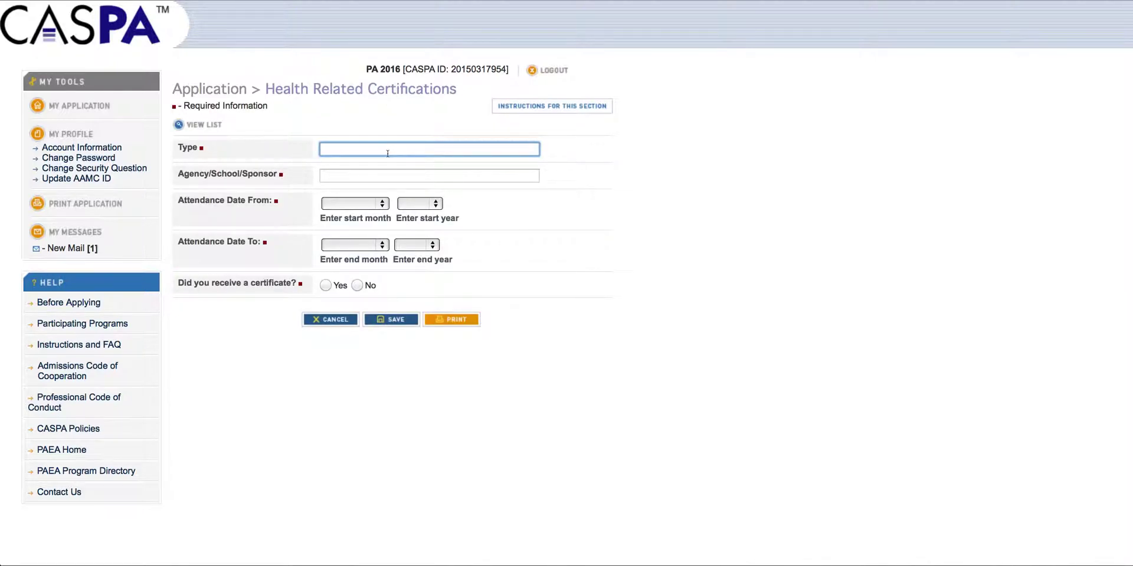
{"action": "left_click", "coordinate": [547, 111]}
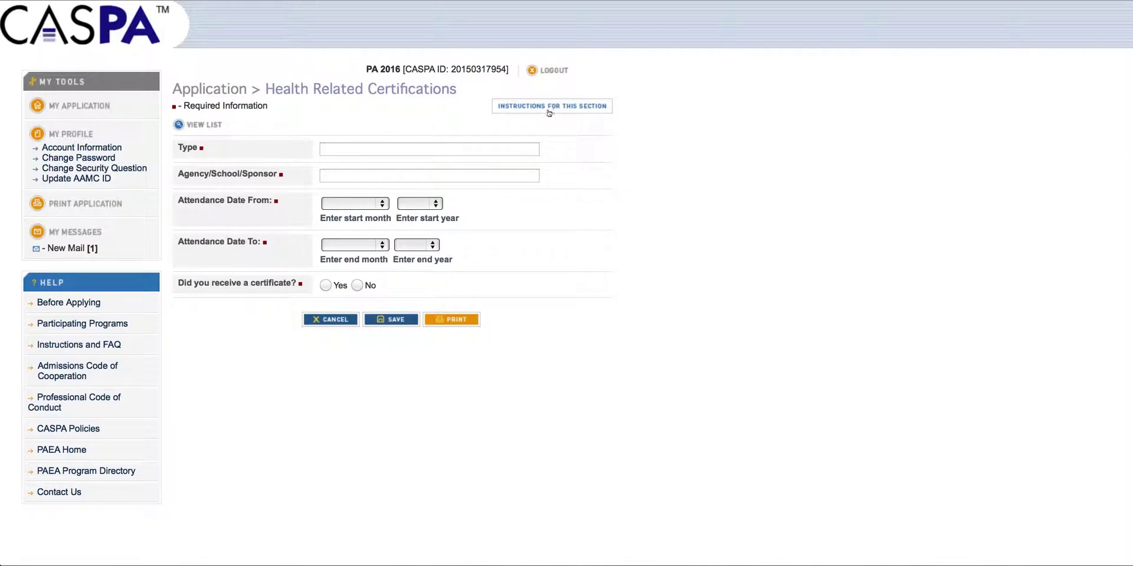
{"action": "mouse_move", "coordinate": [315, 2]}
{"action": "left_mouse_down"}
{"action": "mouse_move", "coordinate": [950, 45]}
{"action": "mouse_move", "coordinate": [911, 46]}
{"action": "left_mouse_up"}
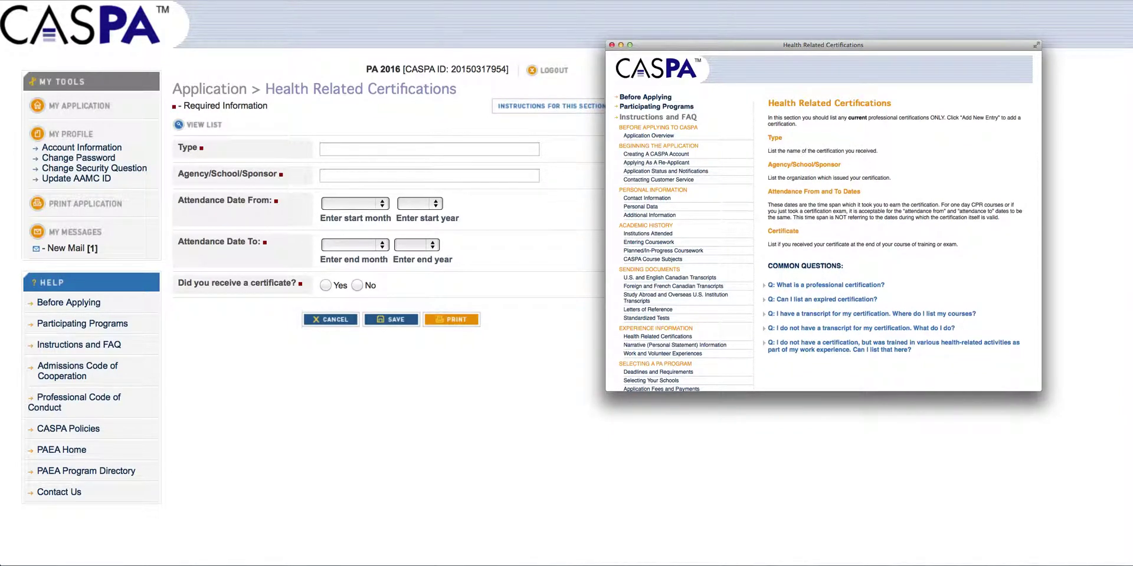
{"action": "left_click_drag", "start_coordinate": [1115, 126], "coordinate": [590, 124]}
{"action": "left_click_drag", "start_coordinate": [673, 46], "coordinate": [655, 0]}
{"action": "left_click_drag", "start_coordinate": [748, 0], "coordinate": [751, 4]}
{"action": "left_click_drag", "start_coordinate": [1027, 348], "coordinate": [1130, 557]}
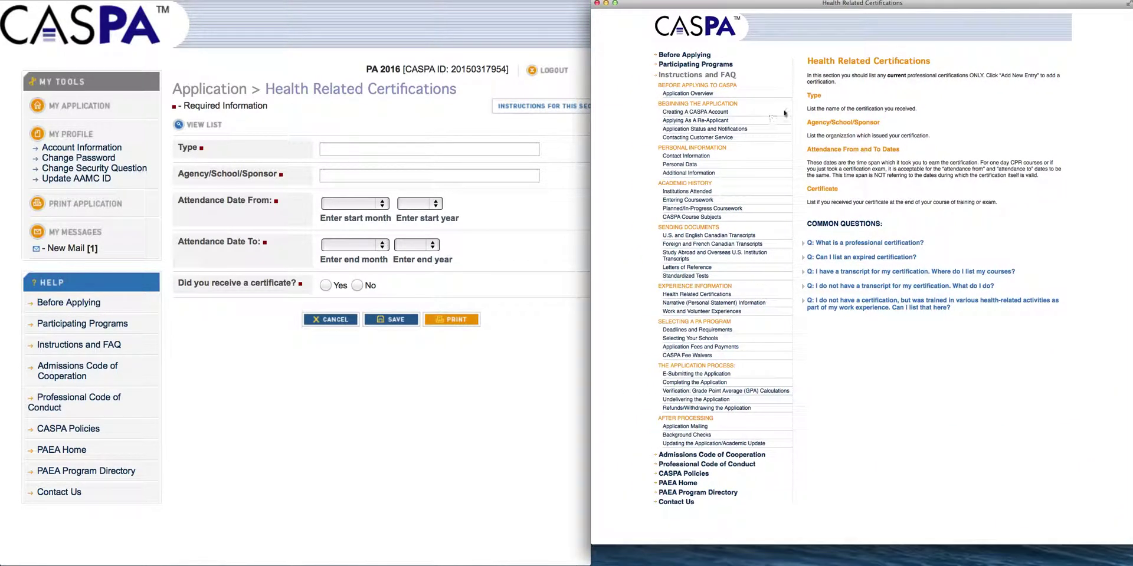
Step: Enter CPR Certificate as the certification type and Heart Association as the agency/school/sponsor
{"action": "left_click", "coordinate": [336, 152]}
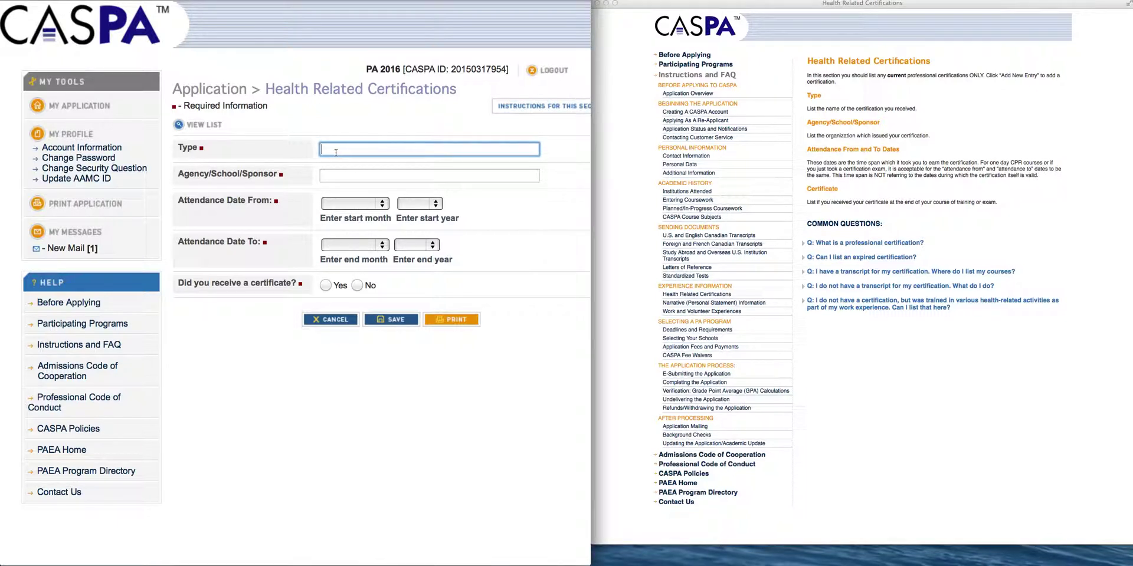
{"action": "type", "text": "CPR Certificate"}
{"action": "left_click", "coordinate": [343, 177]}
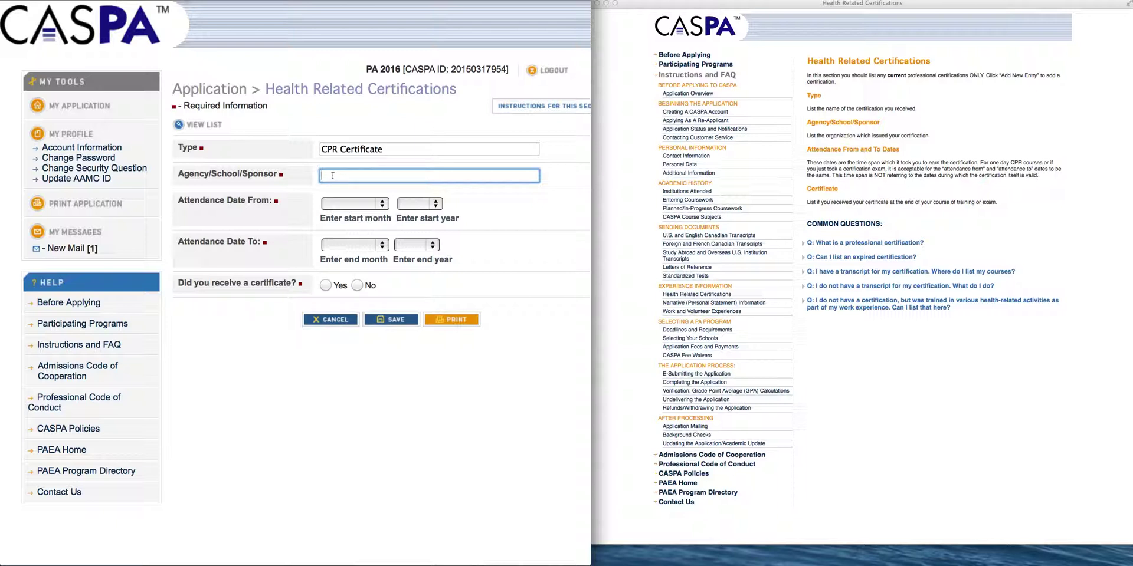
{"action": "type", "text": "Heart Association"}
Step: Set both attendance dates to January 2014, answer Yes to receiving a certificate, and save the entry
{"action": "left_click", "coordinate": [333, 206]}
{"action": "left_click", "coordinate": [340, 217]}
{"action": "left_click", "coordinate": [419, 204]}
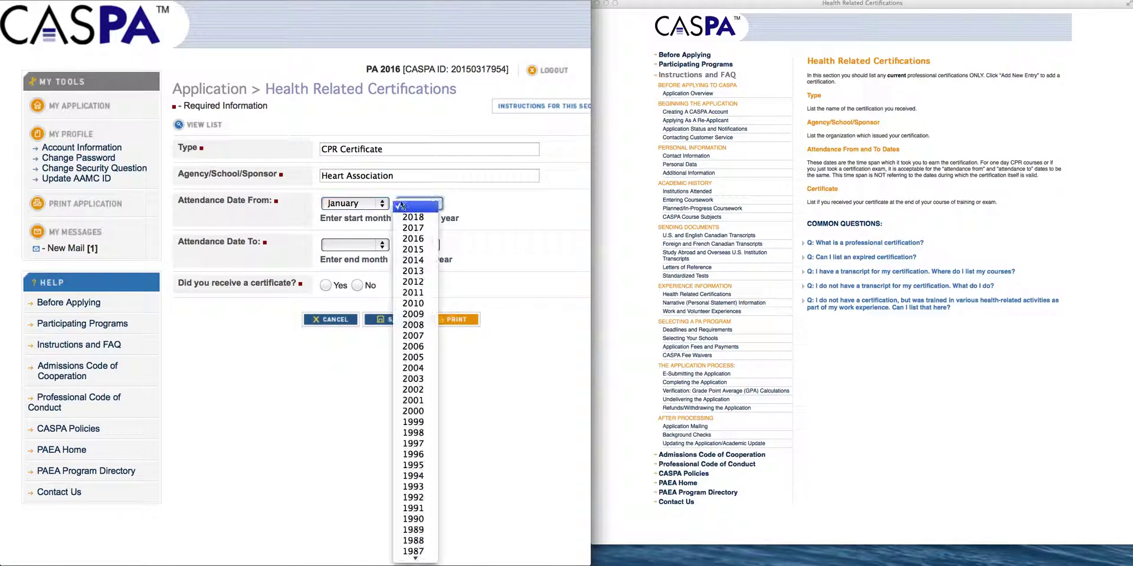
{"action": "left_click", "coordinate": [416, 261]}
{"action": "left_click", "coordinate": [377, 248]}
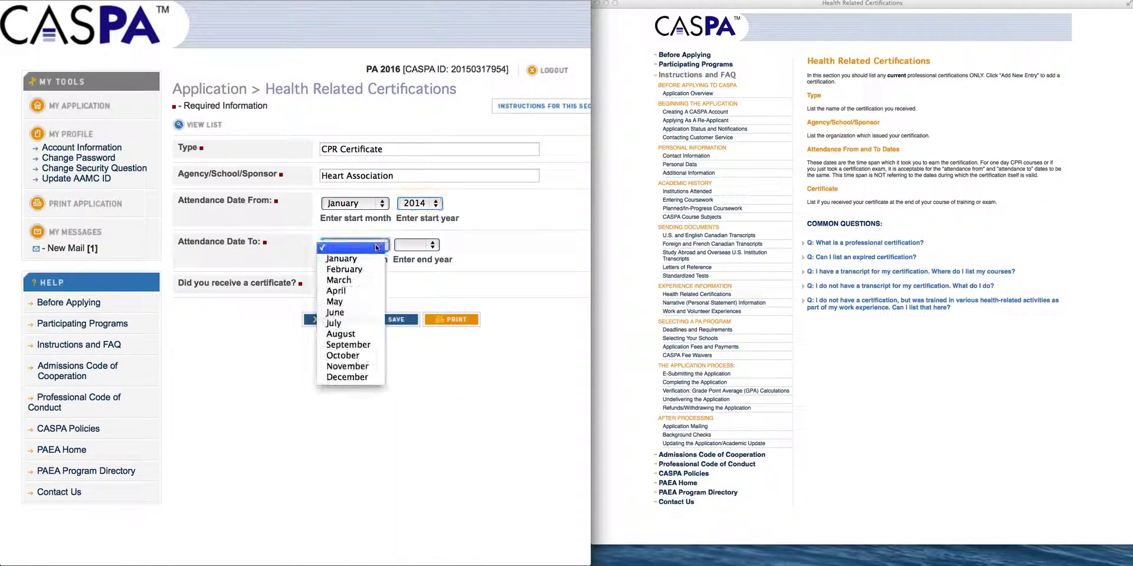
{"action": "left_click", "coordinate": [346, 256]}
{"action": "left_click", "coordinate": [405, 247]}
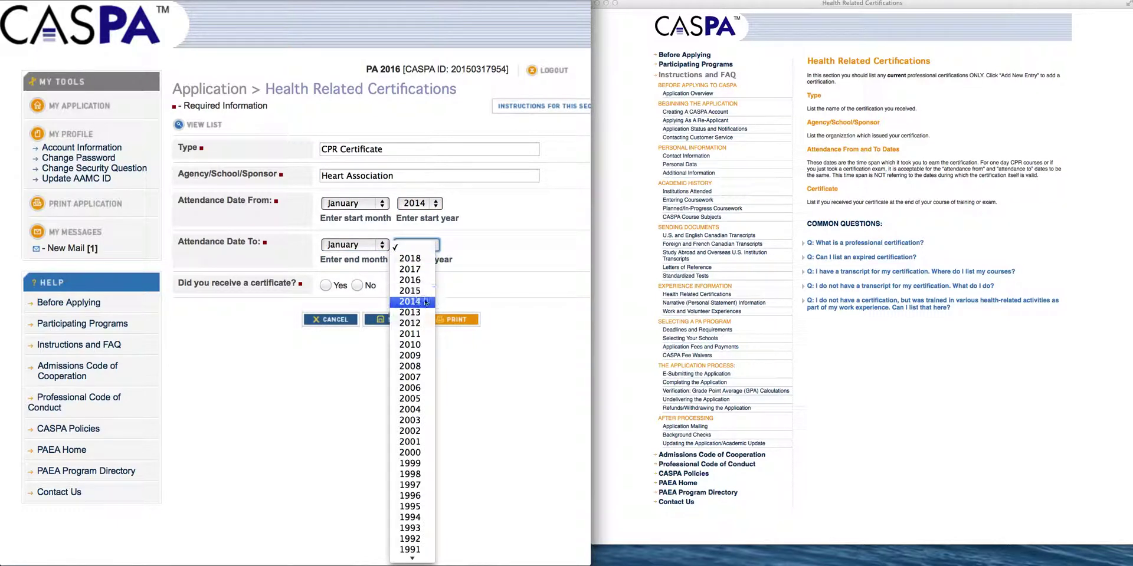
{"action": "left_click", "coordinate": [425, 302]}
{"action": "left_click", "coordinate": [327, 286]}
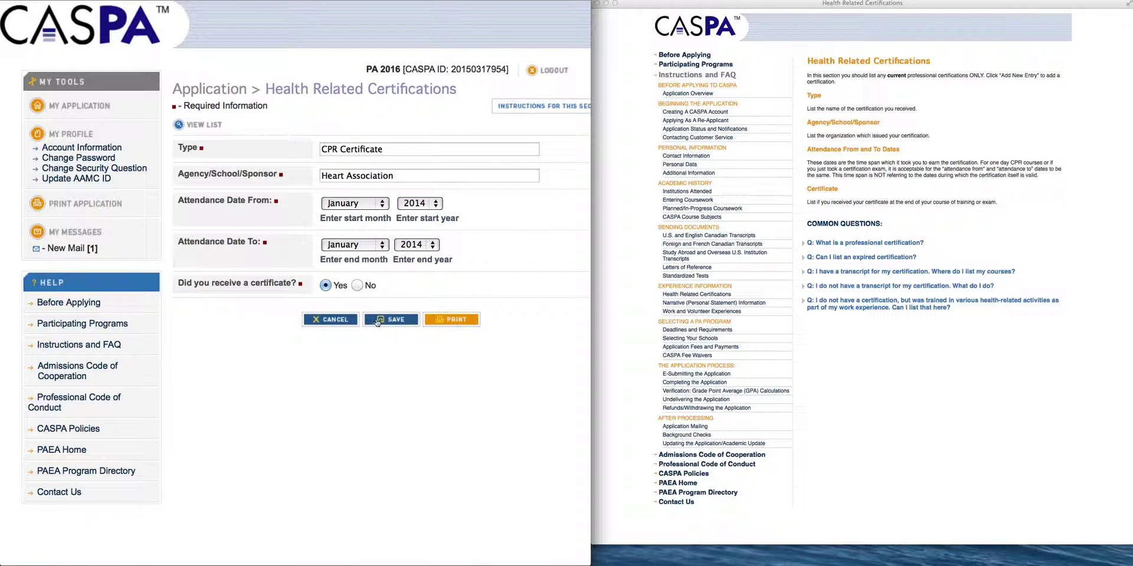
{"action": "left_click", "coordinate": [399, 319]}
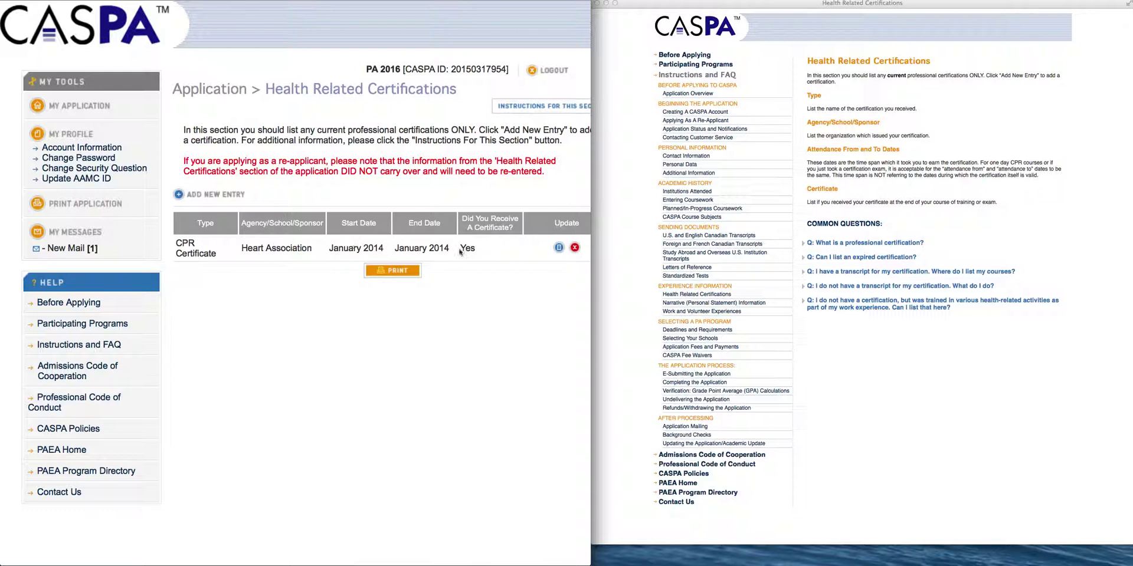
Step: Edit the CPR Certificate entry so its attendance start date is December 2013, and save it
{"action": "left_click_drag", "start_coordinate": [591, 232], "coordinate": [650, 232]}
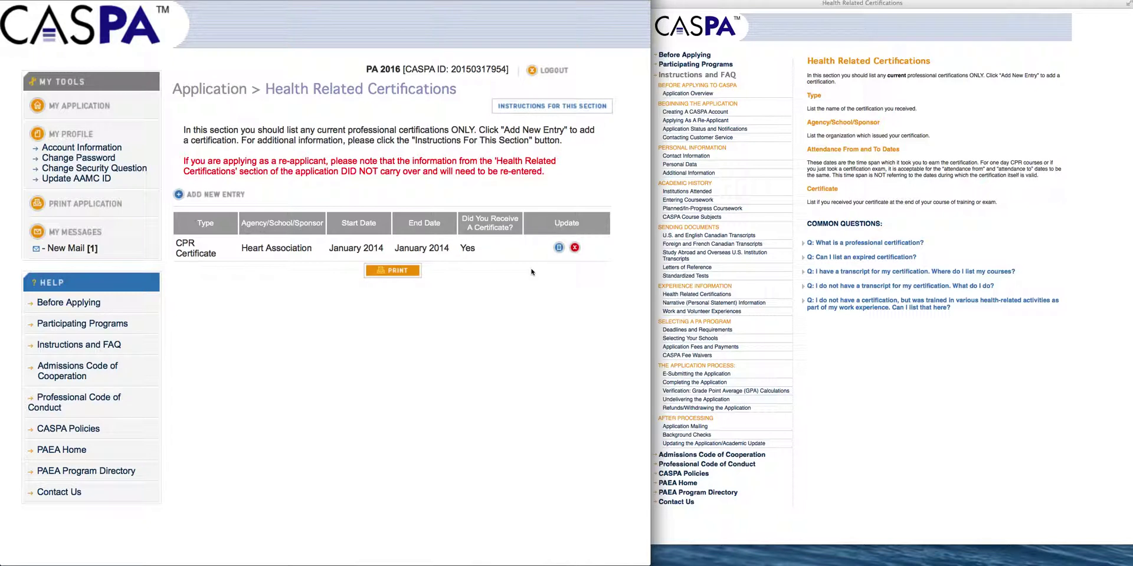
{"action": "left_click", "coordinate": [558, 248]}
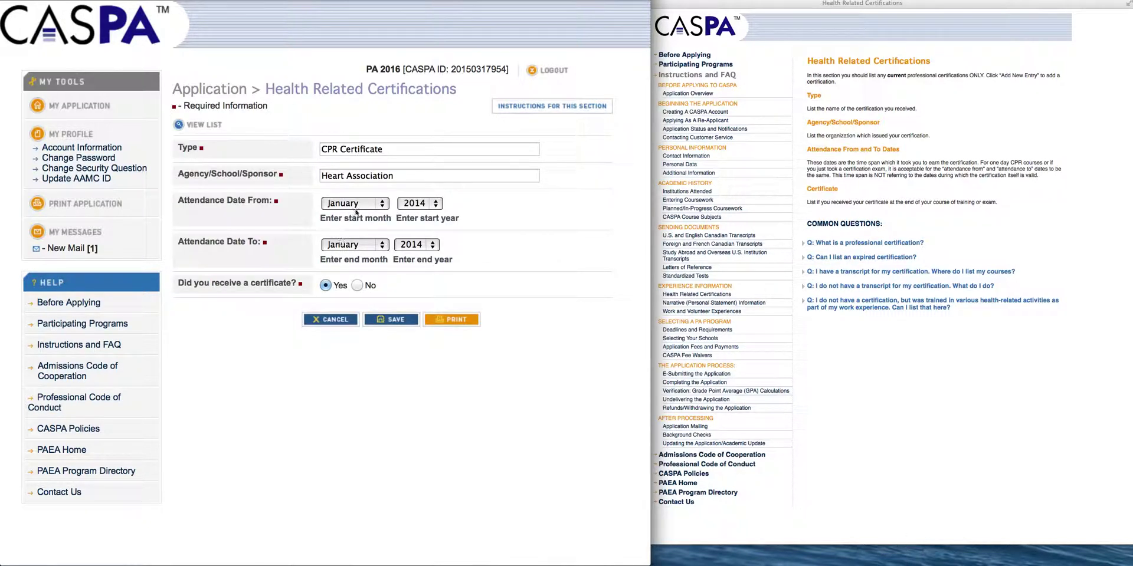
{"action": "left_click", "coordinate": [354, 203]}
{"action": "left_click", "coordinate": [345, 220]}
{"action": "left_click", "coordinate": [358, 205]}
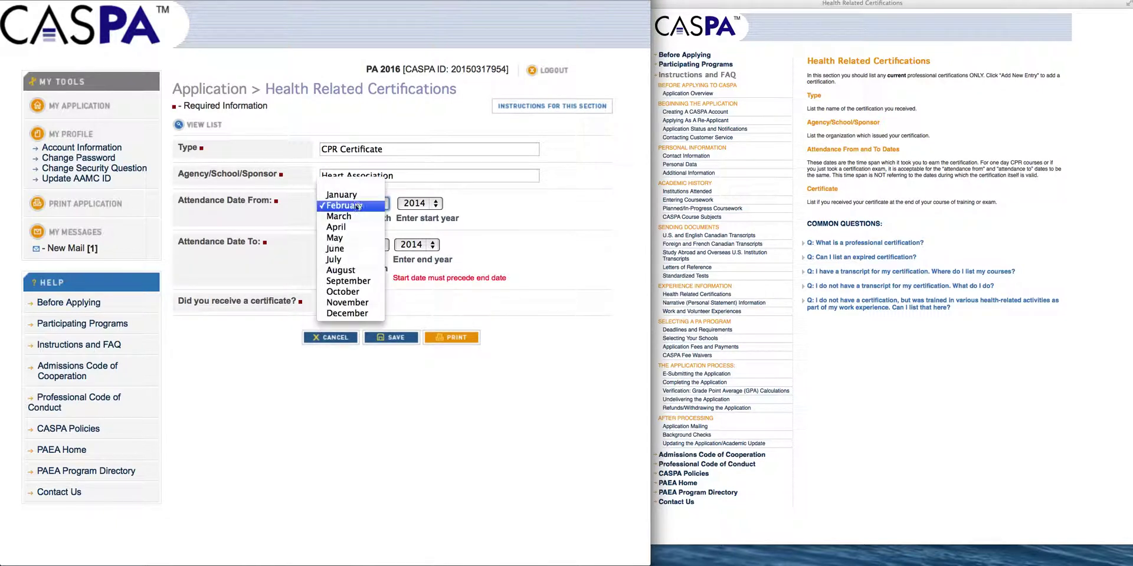
{"action": "left_click", "coordinate": [354, 313]}
{"action": "left_click", "coordinate": [419, 204]}
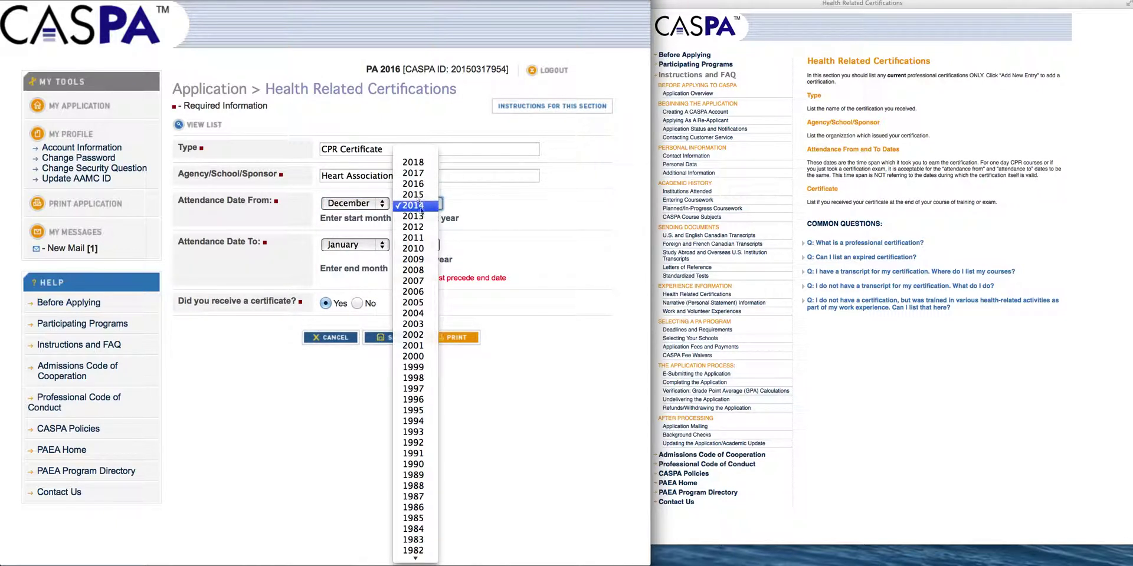
{"action": "left_click", "coordinate": [413, 216]}
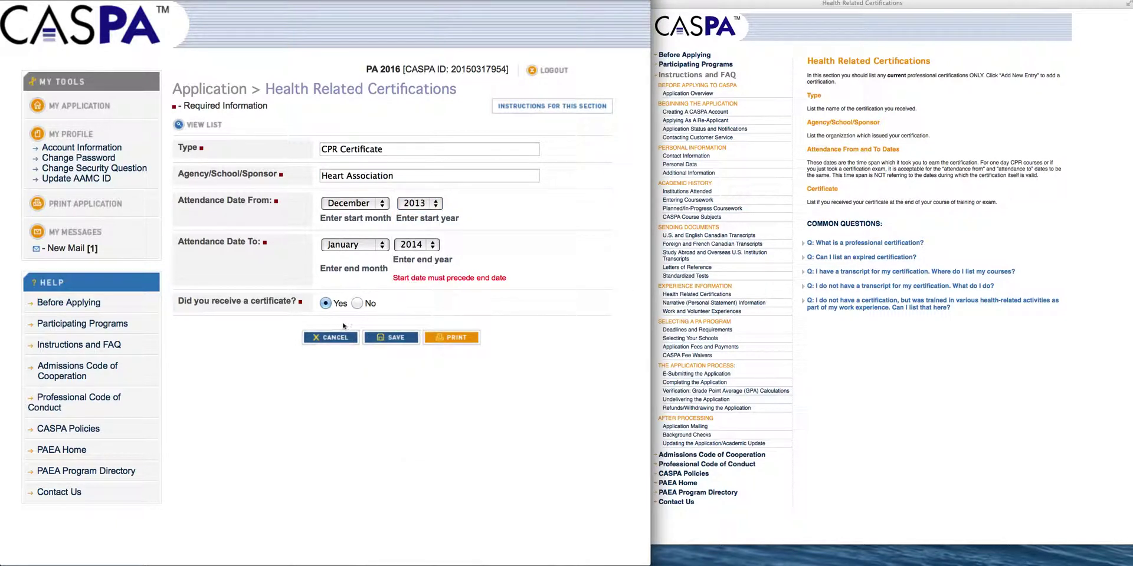
{"action": "key", "text": "Return"}
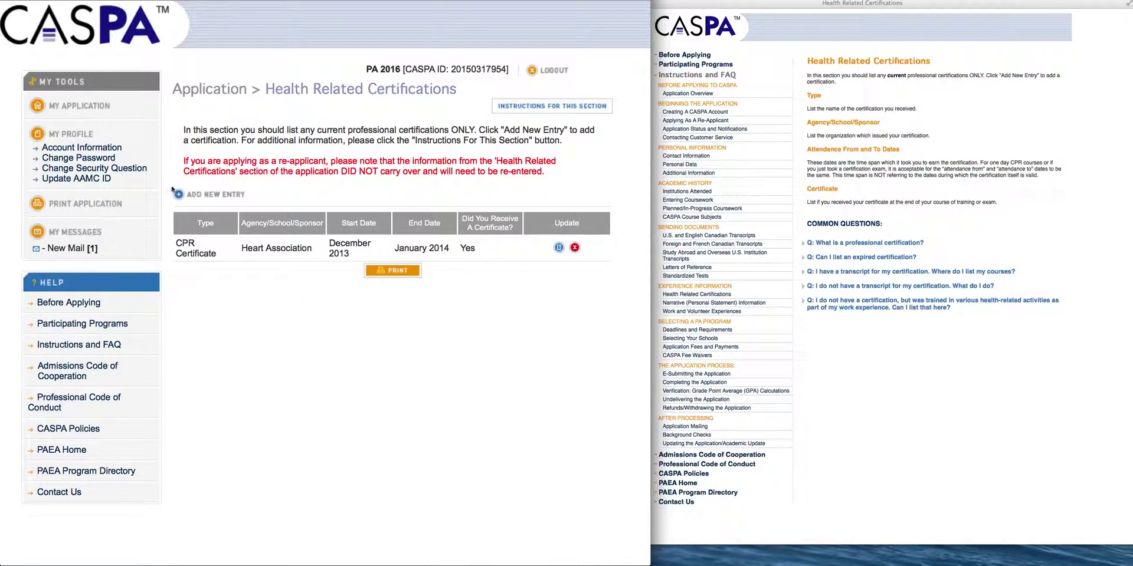
Step: Add another certification entry with type Phlebotomy and agency/school/sponsor Heart Association
{"action": "left_click", "coordinate": [200, 196]}
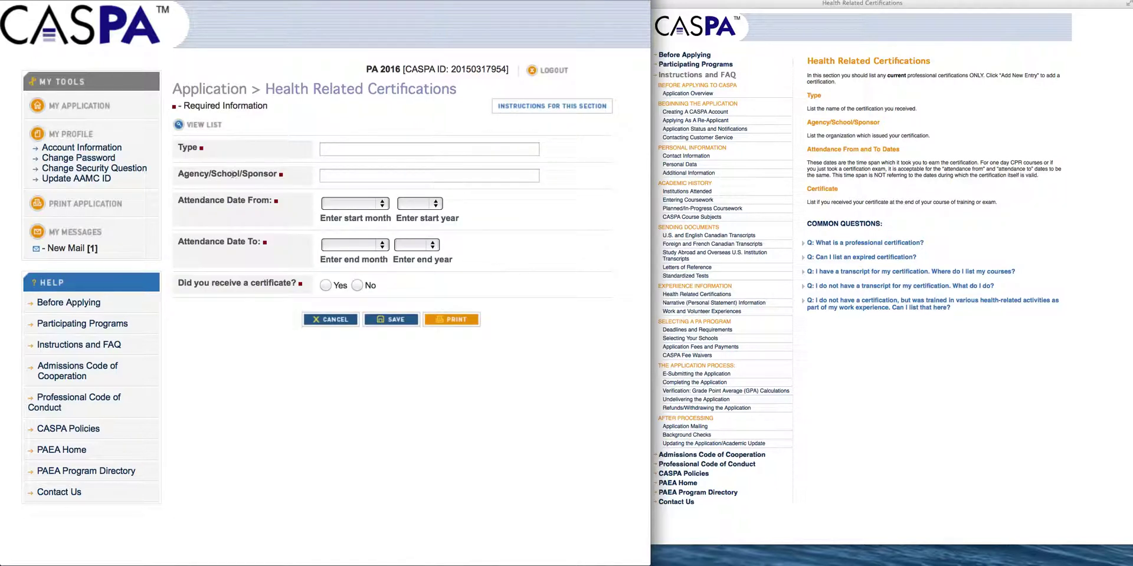
{"action": "left_click", "coordinate": [324, 149]}
{"action": "type", "text": "Ph"}
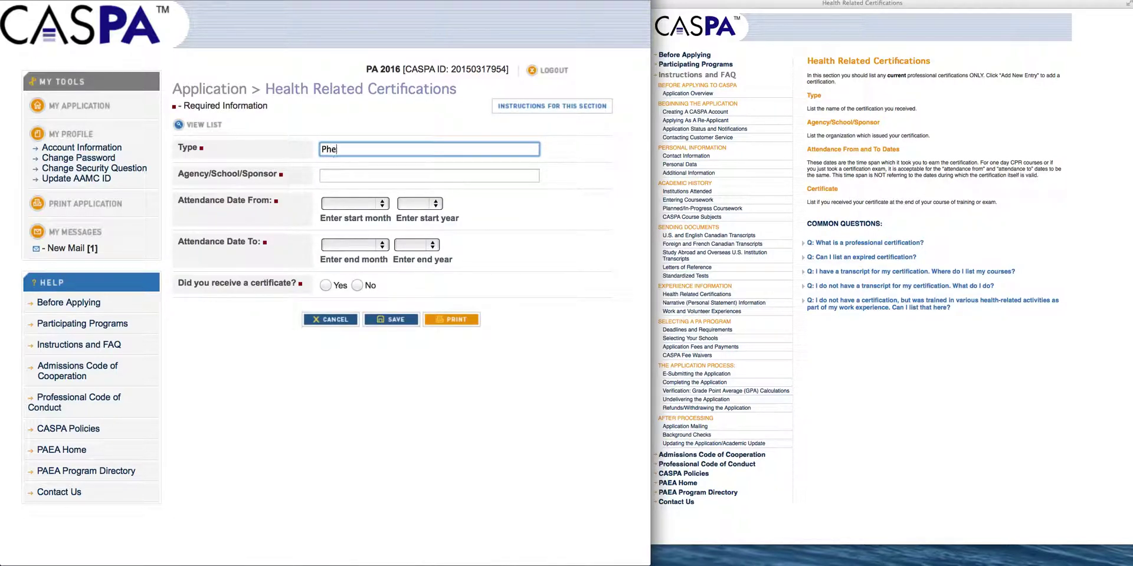
{"action": "type", "text": "lebotomy"}
{"action": "left_click", "coordinate": [429, 175]}
{"action": "type", "text": "Heart Association"}
Step: Set the attendance dates from March 2011 to July 2011, answer Yes to receiving a certificate, and save the entry
{"action": "left_click", "coordinate": [342, 203]}
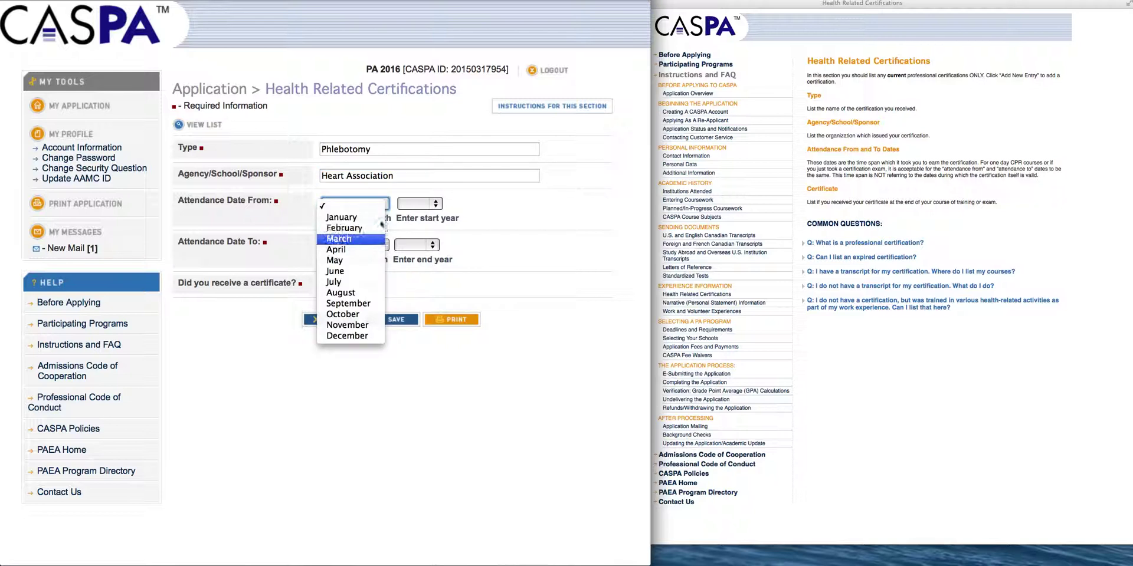
{"action": "left_click", "coordinate": [354, 238]}
{"action": "left_click", "coordinate": [420, 204]}
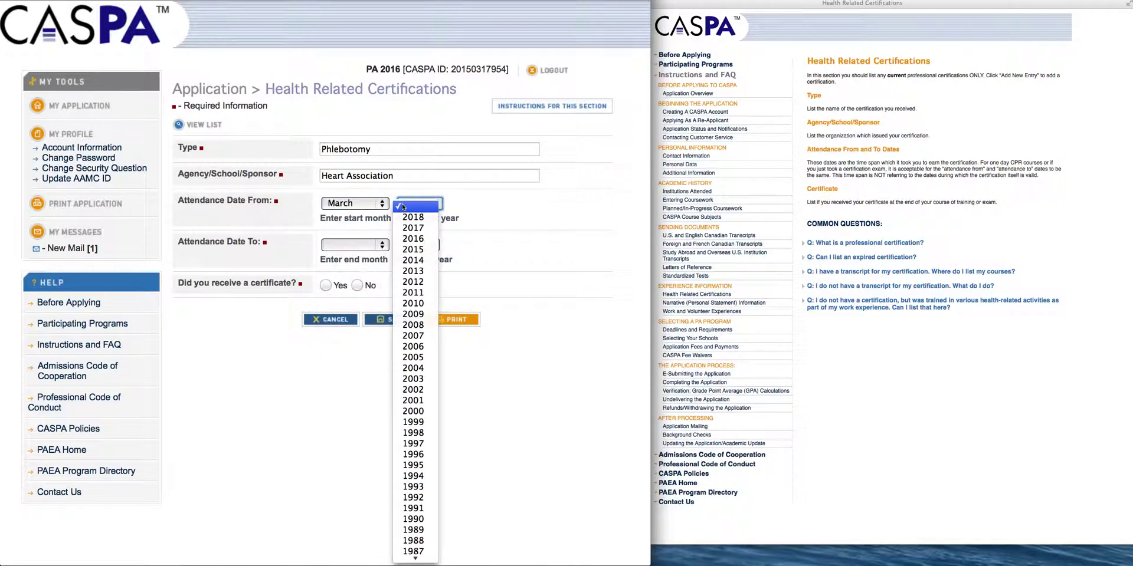
{"action": "left_click", "coordinate": [424, 292]}
{"action": "left_click", "coordinate": [354, 244]}
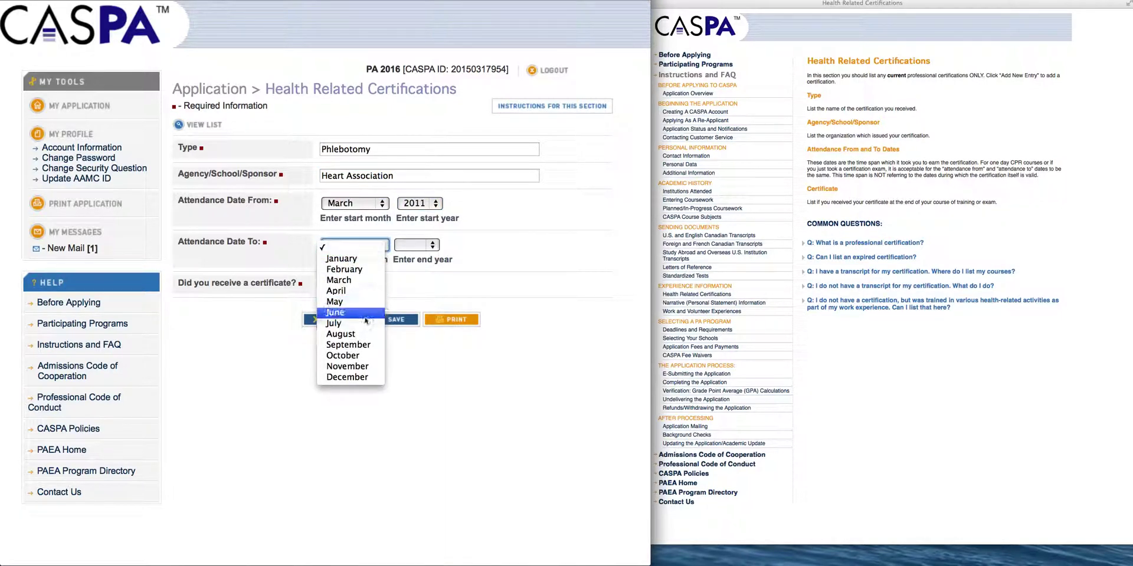
{"action": "left_click", "coordinate": [343, 323]}
{"action": "left_click", "coordinate": [416, 244]}
{"action": "left_click", "coordinate": [394, 333]}
{"action": "left_click", "coordinate": [326, 286]}
{"action": "left_click", "coordinate": [381, 320]}
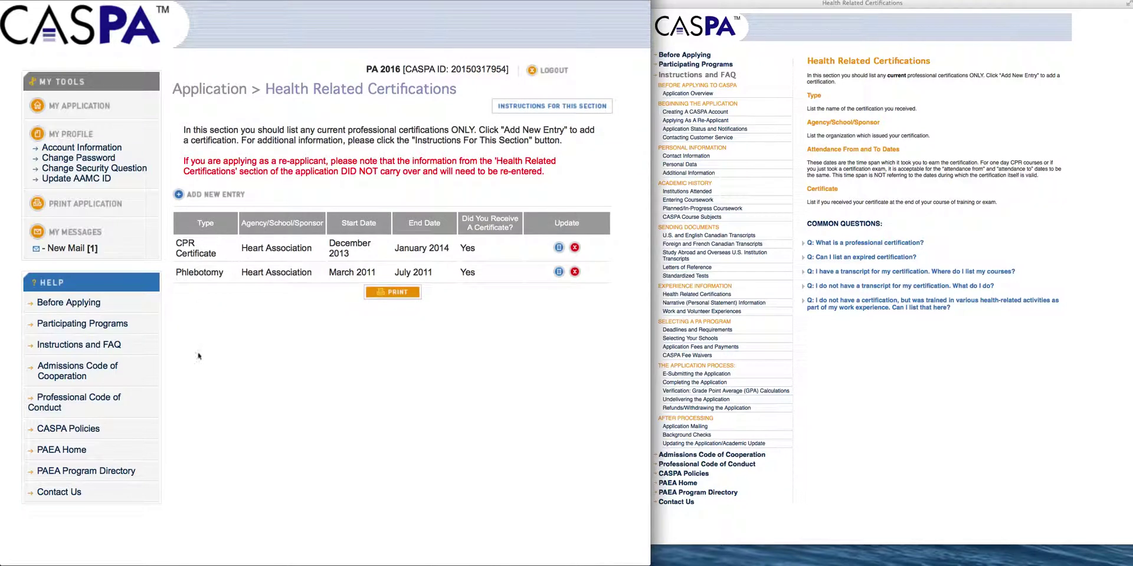